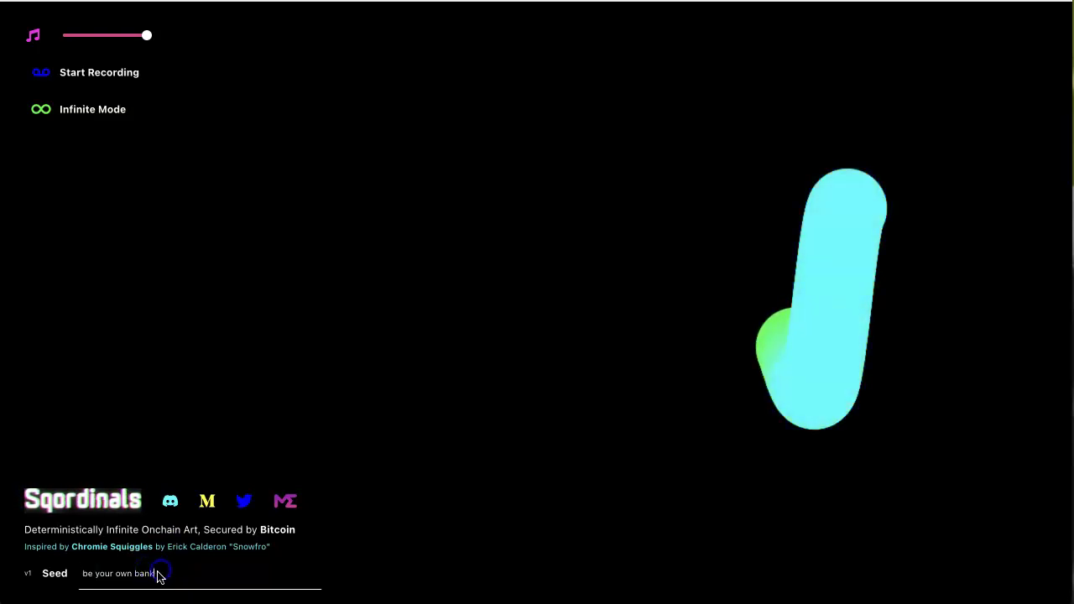
pyautogui.click(118, 585)
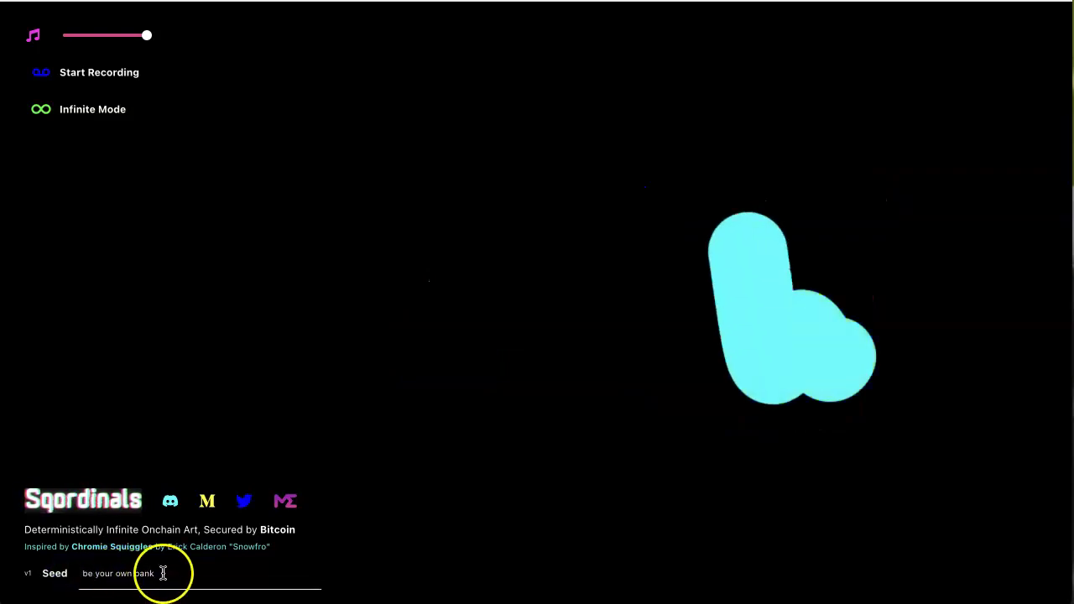
pyautogui.click(161, 573)
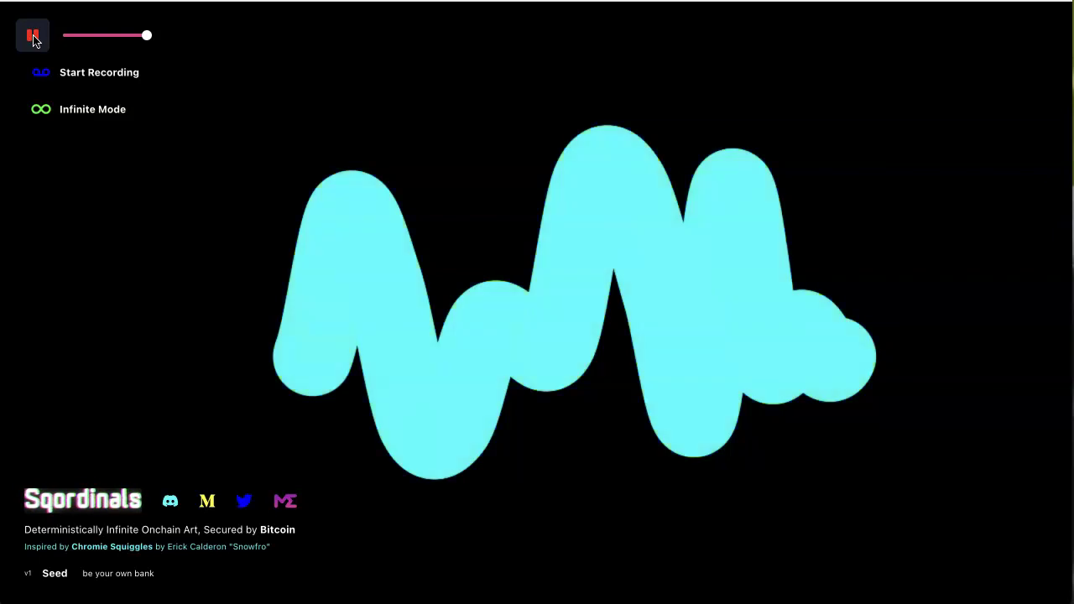
pyautogui.click(84, 581)
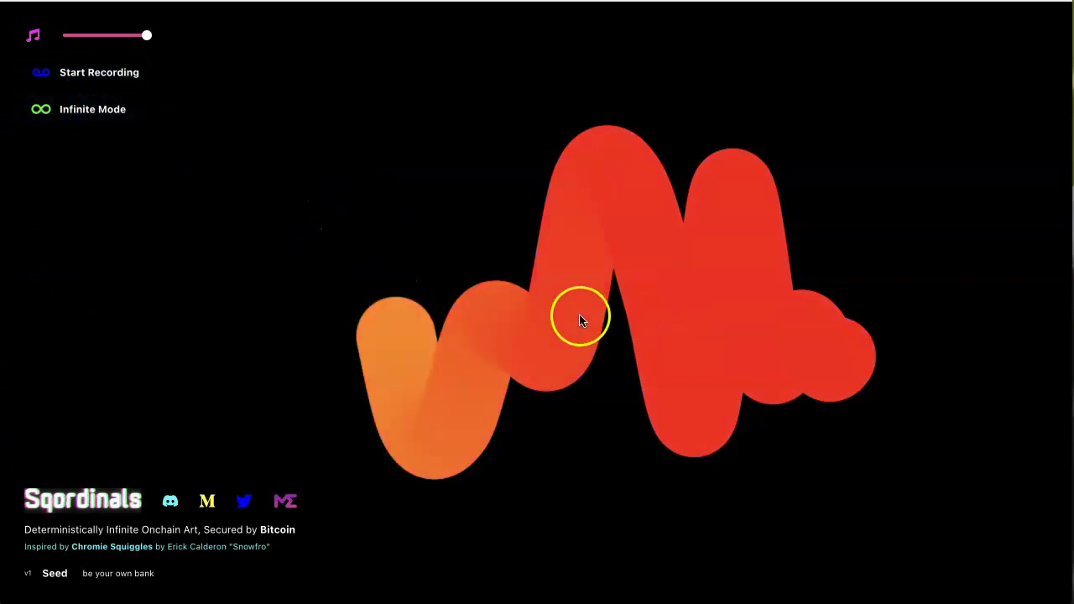
# Step: Try Infinite Mode on the squiggle and switch back to Vibe Mode
pyautogui.click(82, 118)
pyautogui.click(40, 112)
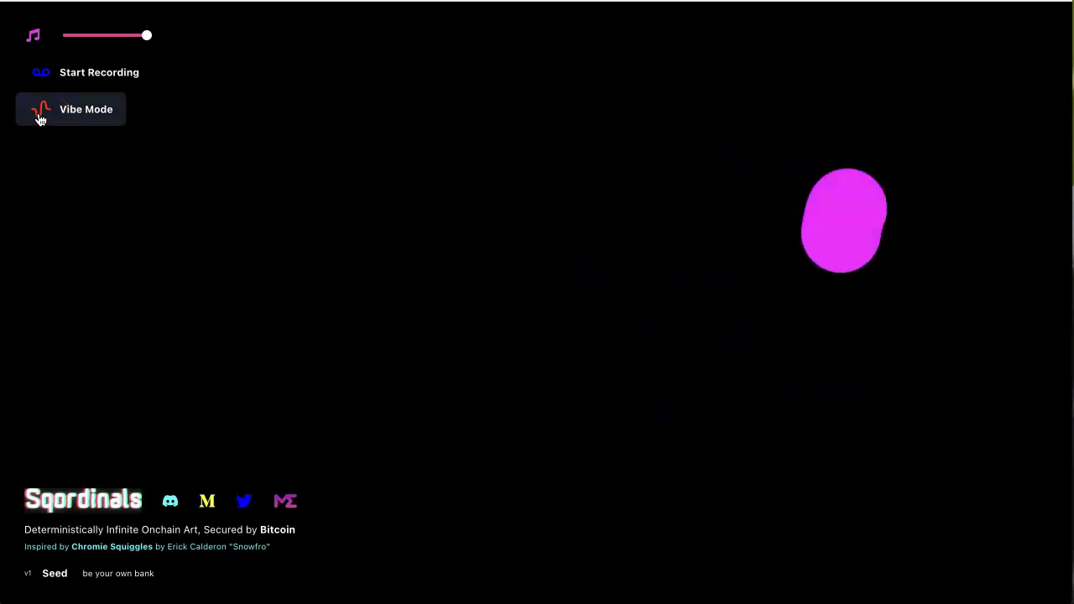
pyautogui.click(40, 118)
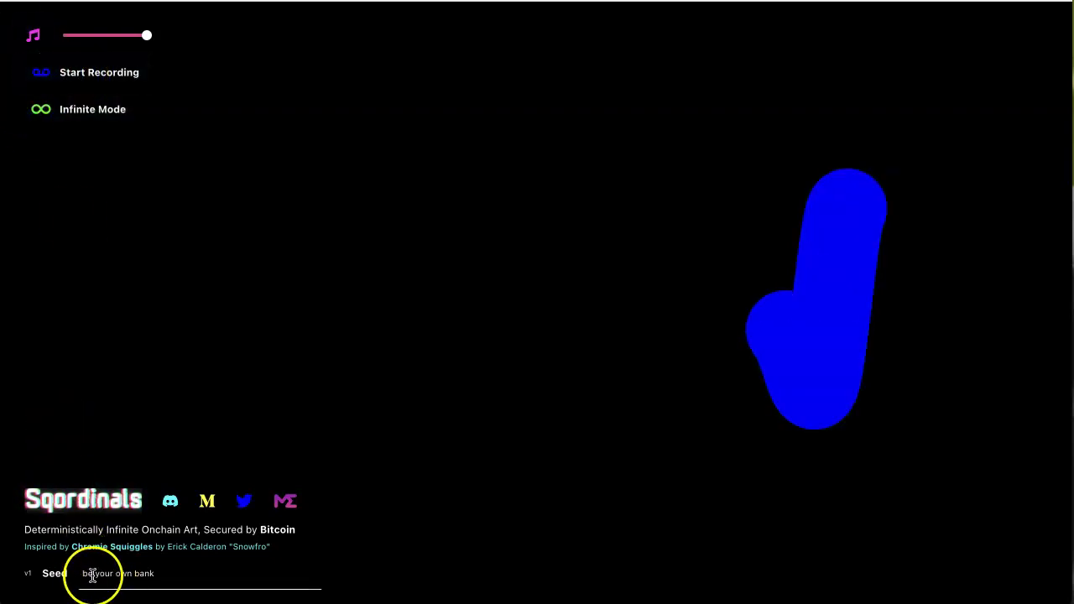
# Step: Change the seed to "b3 y0ur own bank" and capture the artwork area as a screenshot
pyautogui.press('BackSpace')
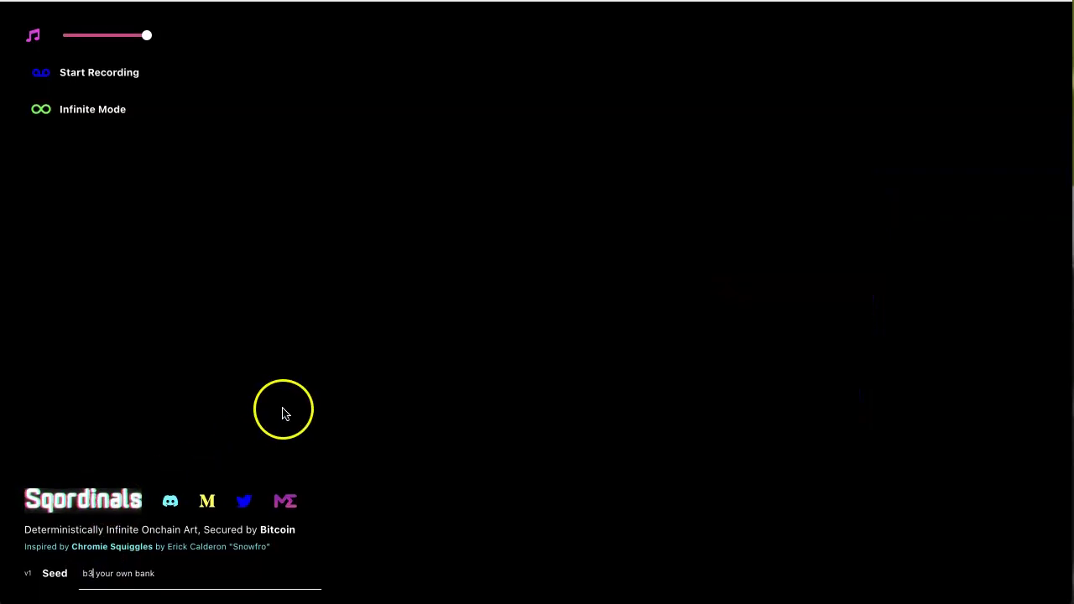
pyautogui.scroll(-1, 282, 411)
pyautogui.scroll(1, 281, 411)
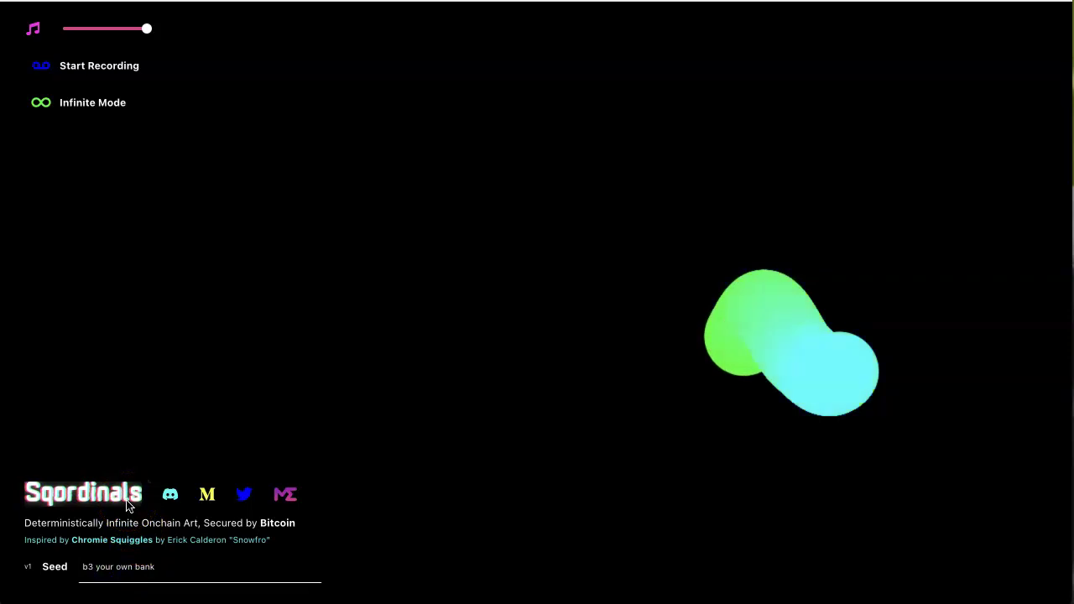
pyautogui.press('BackSpace')
pyautogui.write('0')
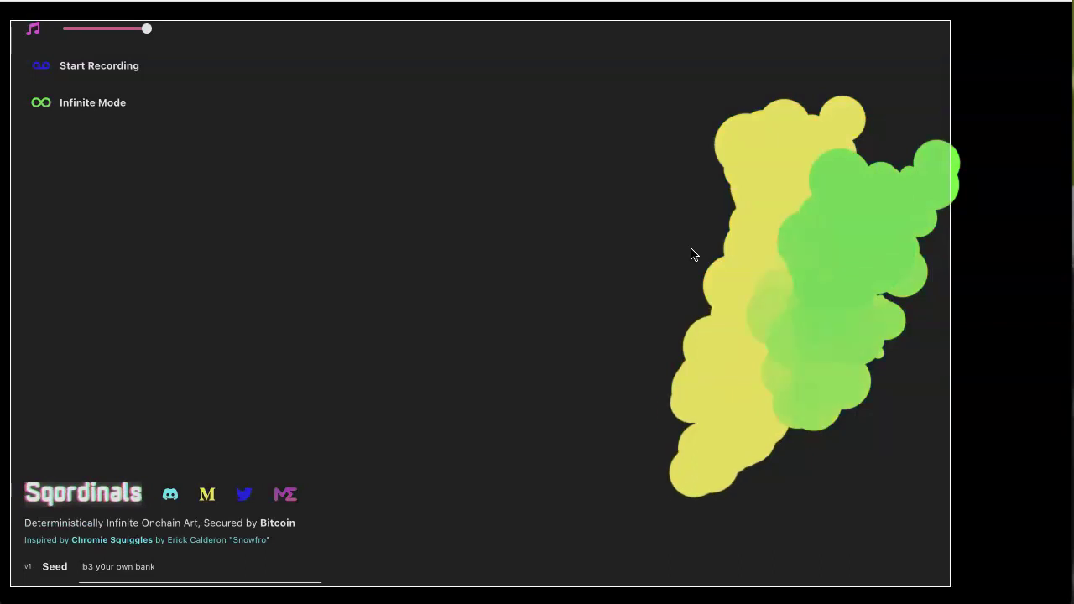
pyautogui.click(828, 180)
pyautogui.click(520, 412)
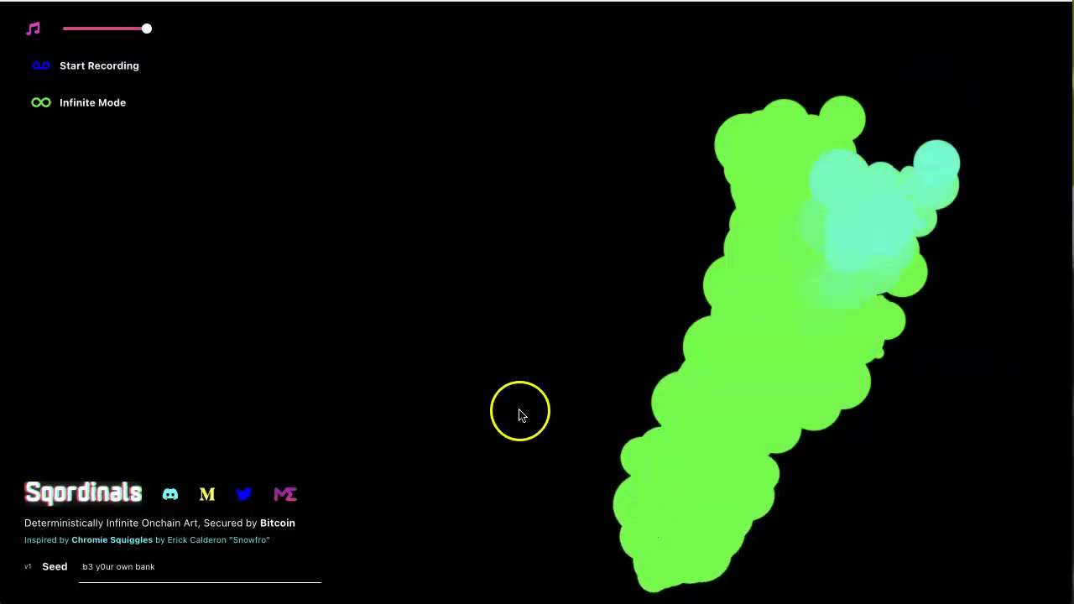
# Step: Replace the first letter of "own" with a zero so the seed reads "b3 y0ur 0wn bank"
pyautogui.click(225, 592)
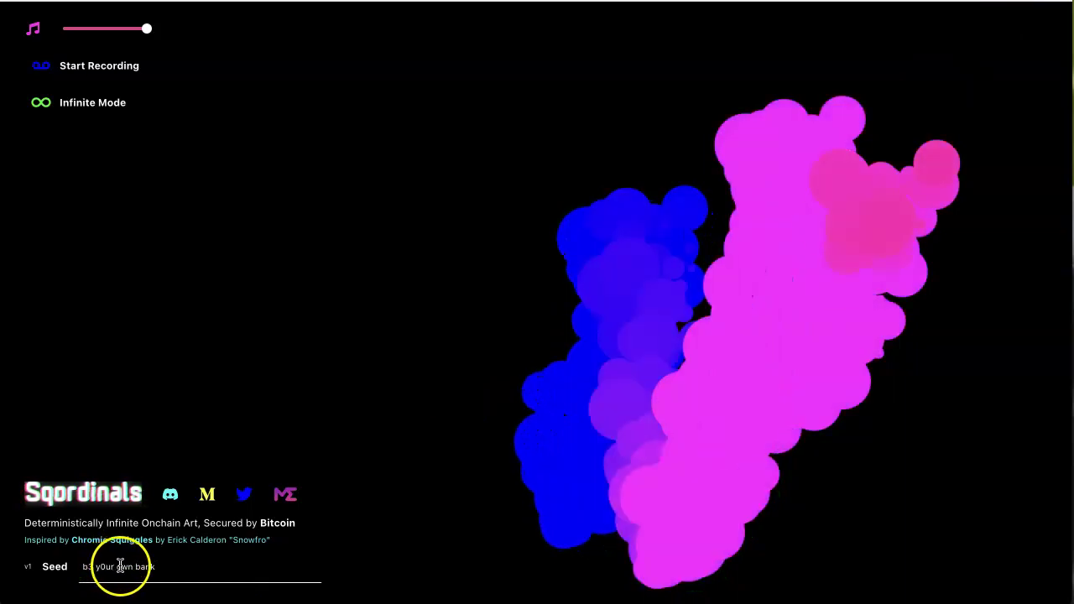
pyautogui.click(120, 567)
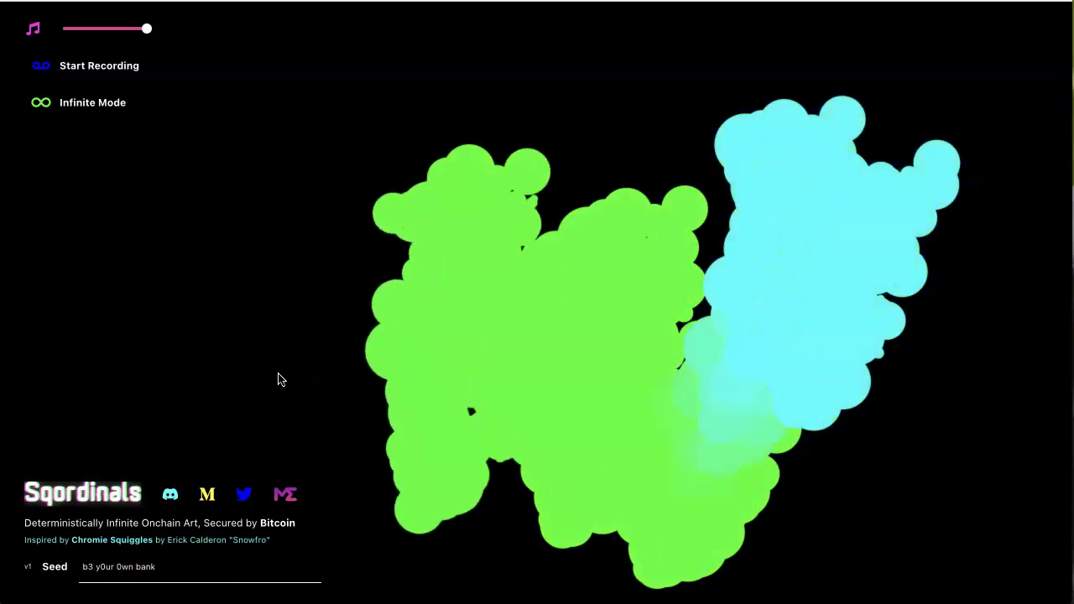
pyautogui.press('BackSpace')
pyautogui.write('0')
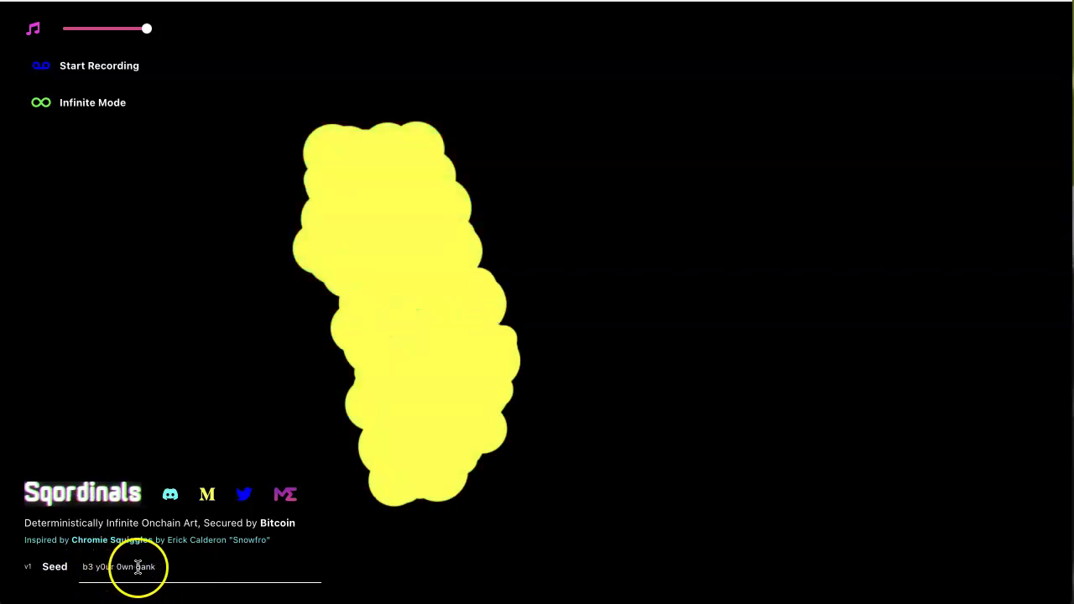
# Step: Change the seed to "b3 y0ur 0wn Bank 256" and capture the artwork area as a screenshot
pyautogui.write('a')
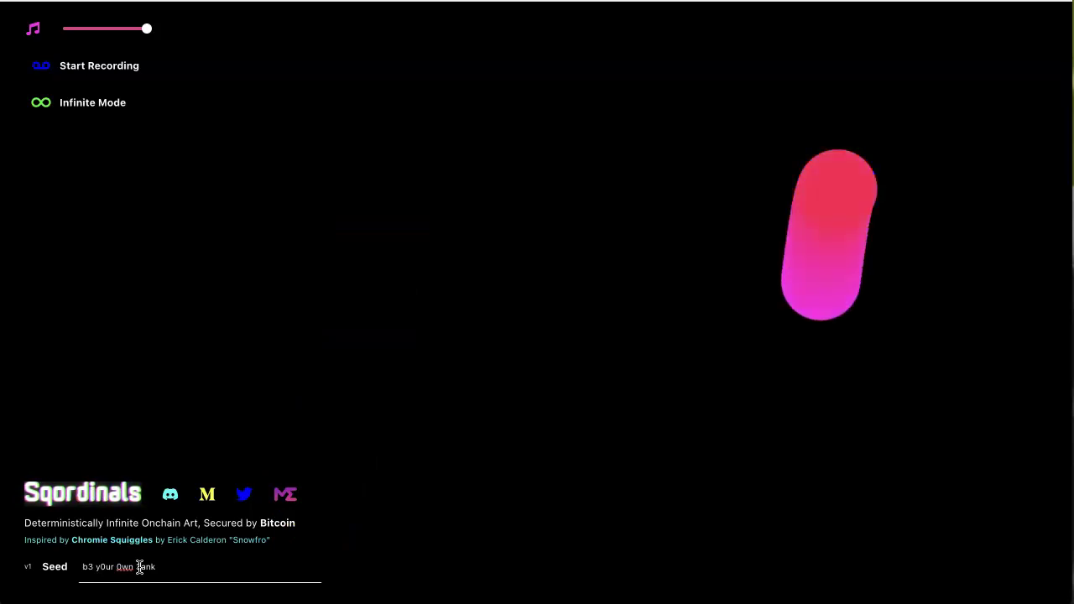
pyautogui.click(140, 567)
pyautogui.write('a')
pyautogui.click(156, 571)
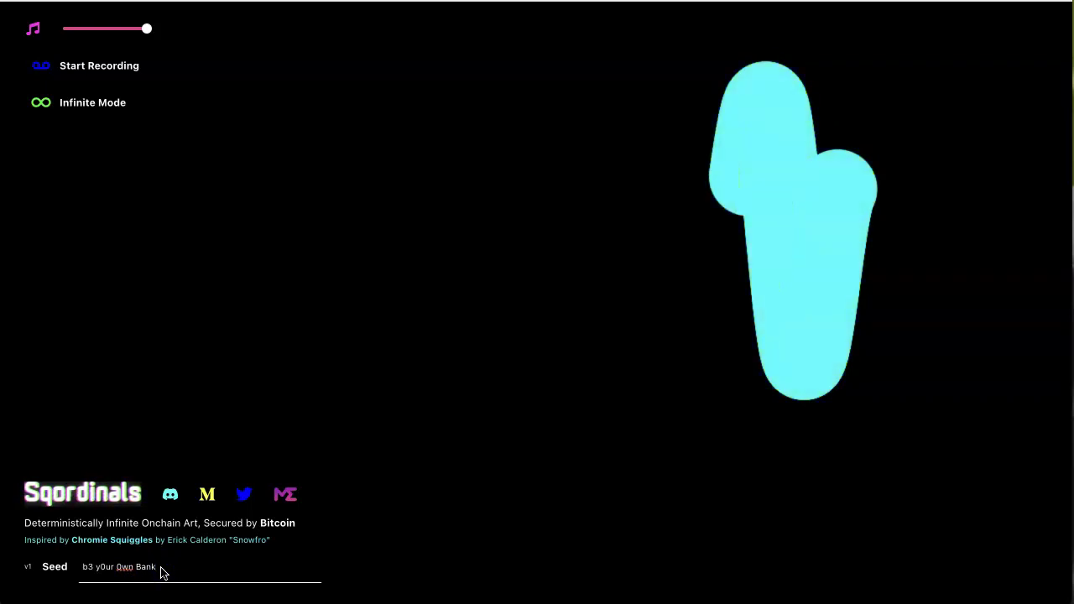
pyautogui.write('256')
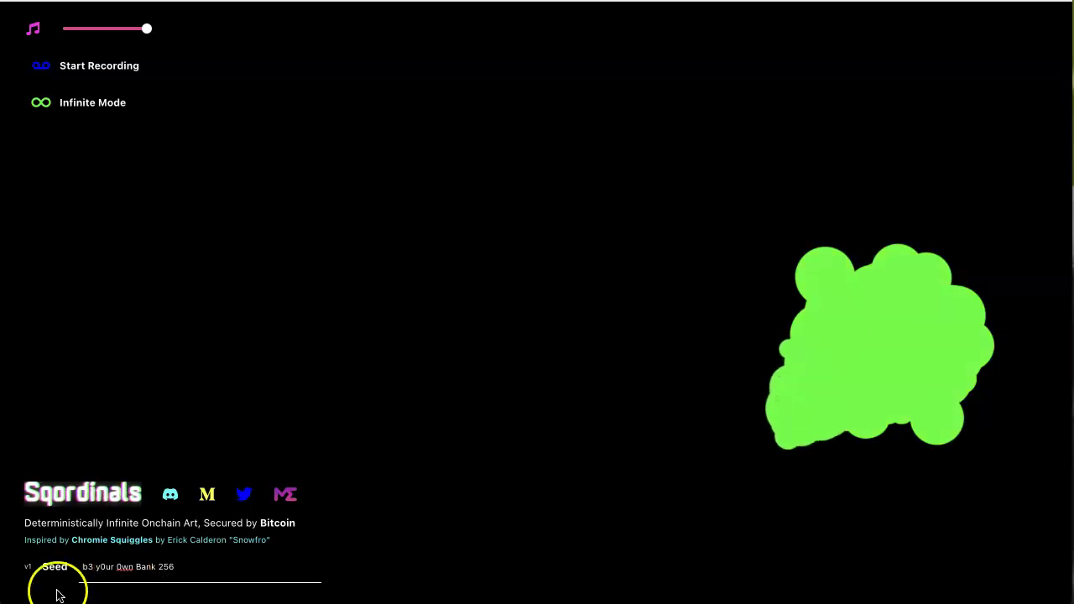
pyautogui.moveTo(5, 594); pyautogui.dragTo(1013, 149)
pyautogui.click(184, 573)
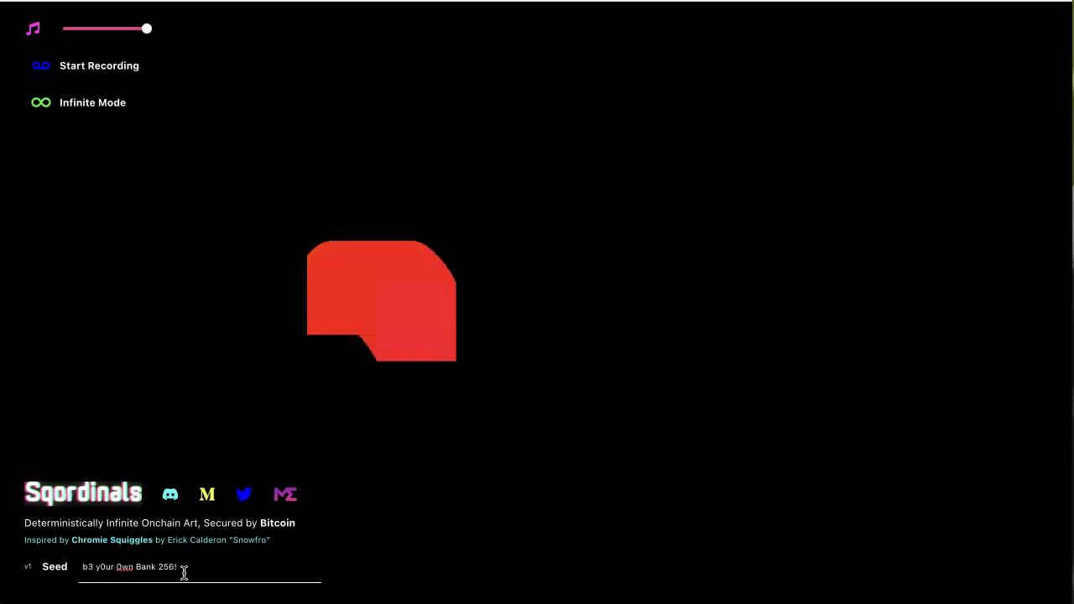
pyautogui.press('BackSpace')
pyautogui.write('@')
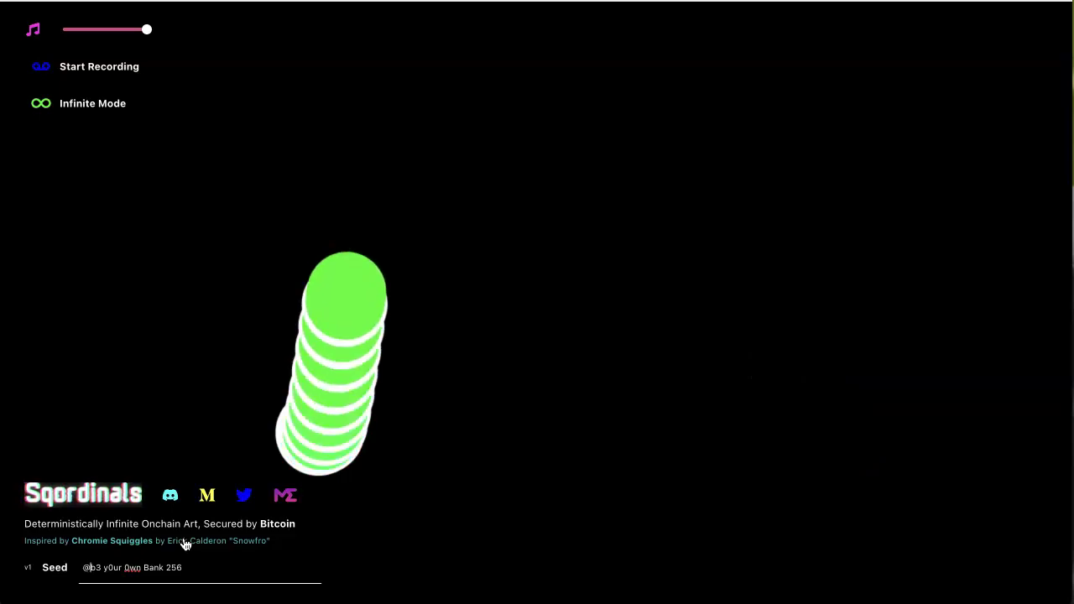
pyautogui.click(34, 42)
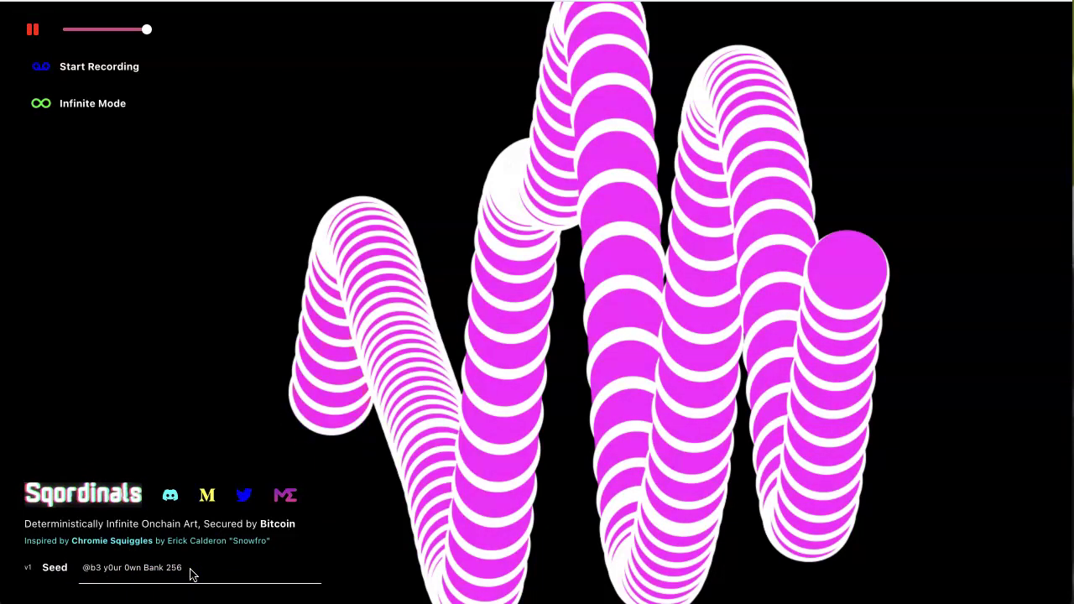
# Step: Append a hyphen to the end of the seed and capture the squiggle as a screenshot
pyautogui.write('-')
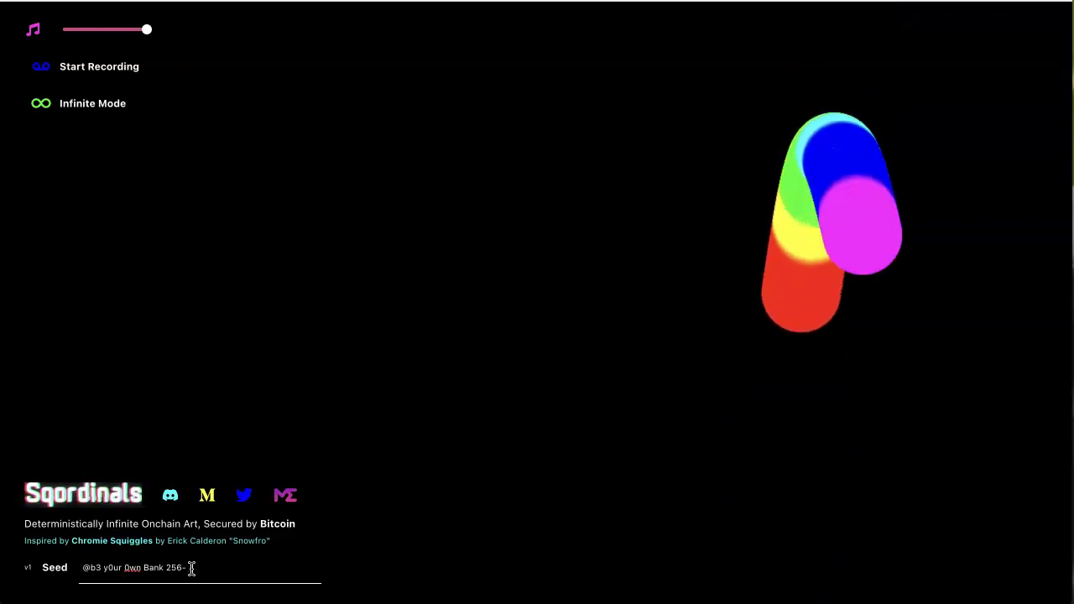
pyautogui.click(96, 580)
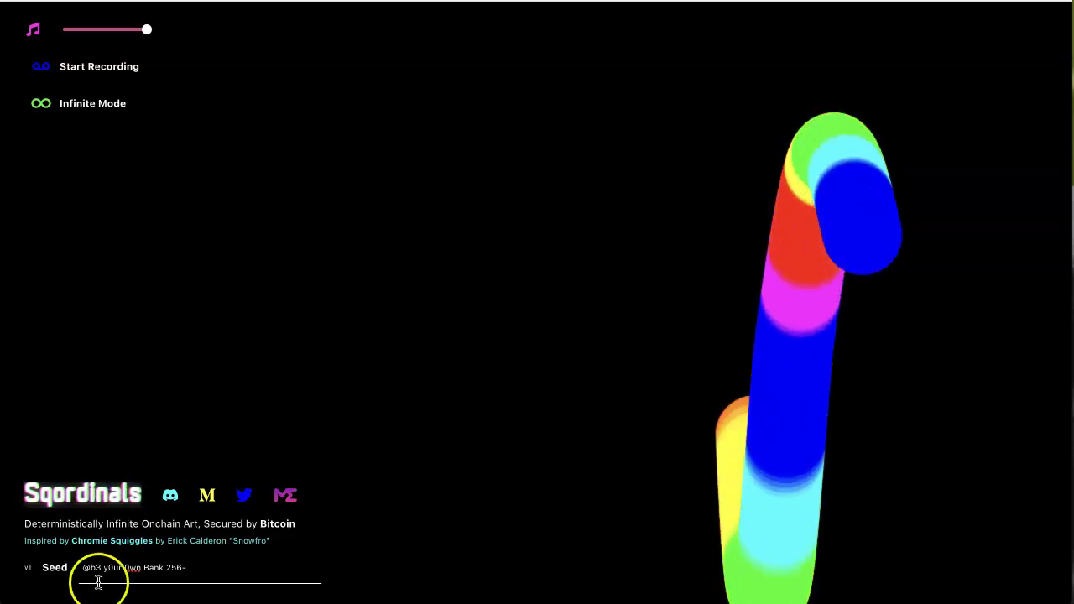
pyautogui.moveTo(10, 591); pyautogui.dragTo(1000, 8)
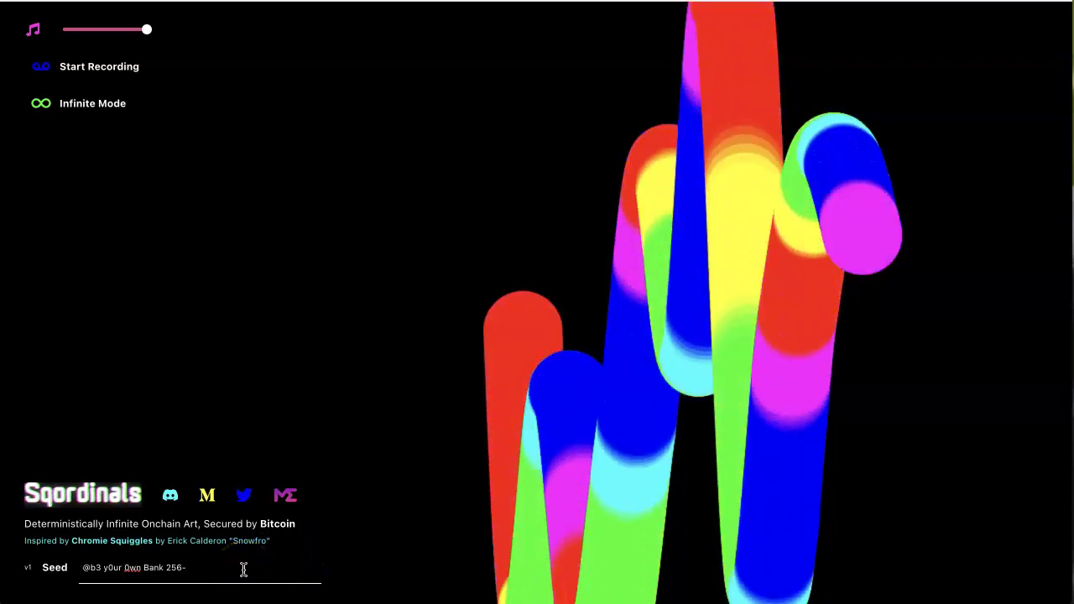
# Step: Replace the hyphen at the end of the seed with "=" and capture the squiggle as a screenshot
pyautogui.press('BackSpace')
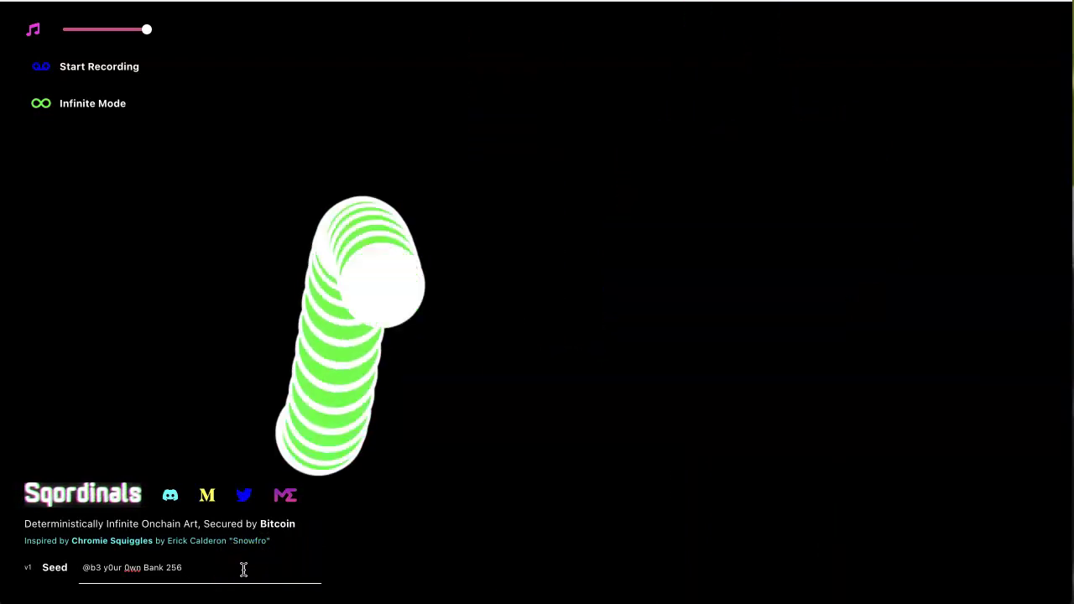
pyautogui.click(770, 93)
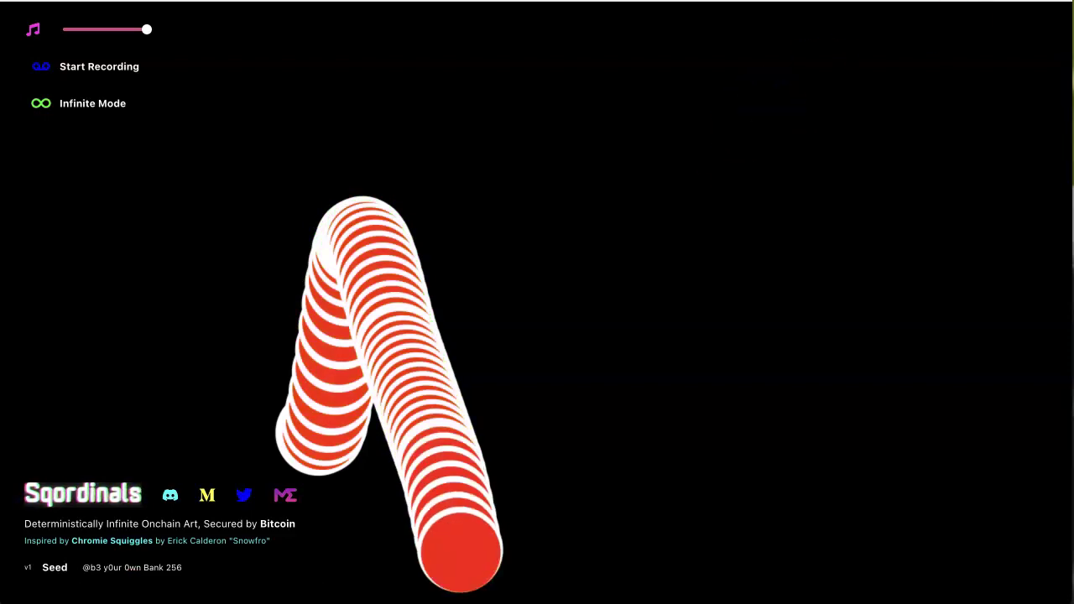
pyautogui.click(188, 570)
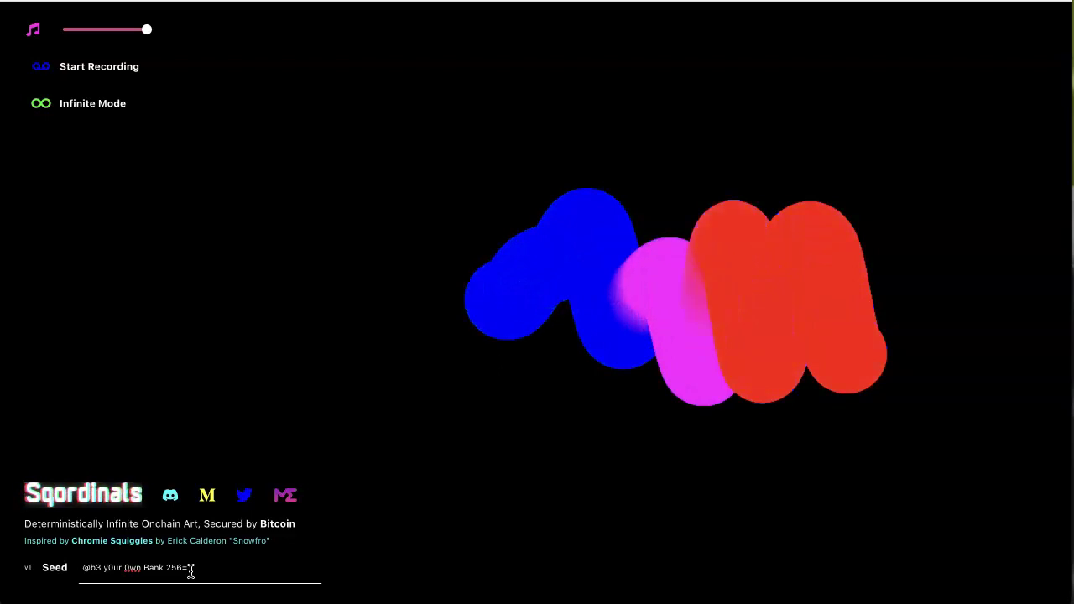
pyautogui.click(215, 577)
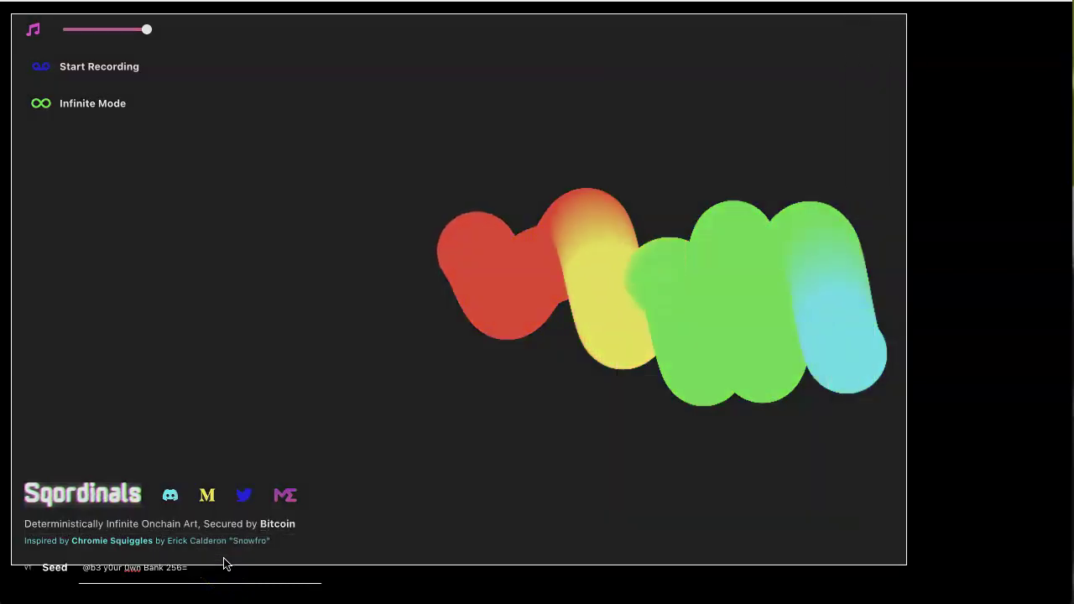
pyautogui.click(938, 598)
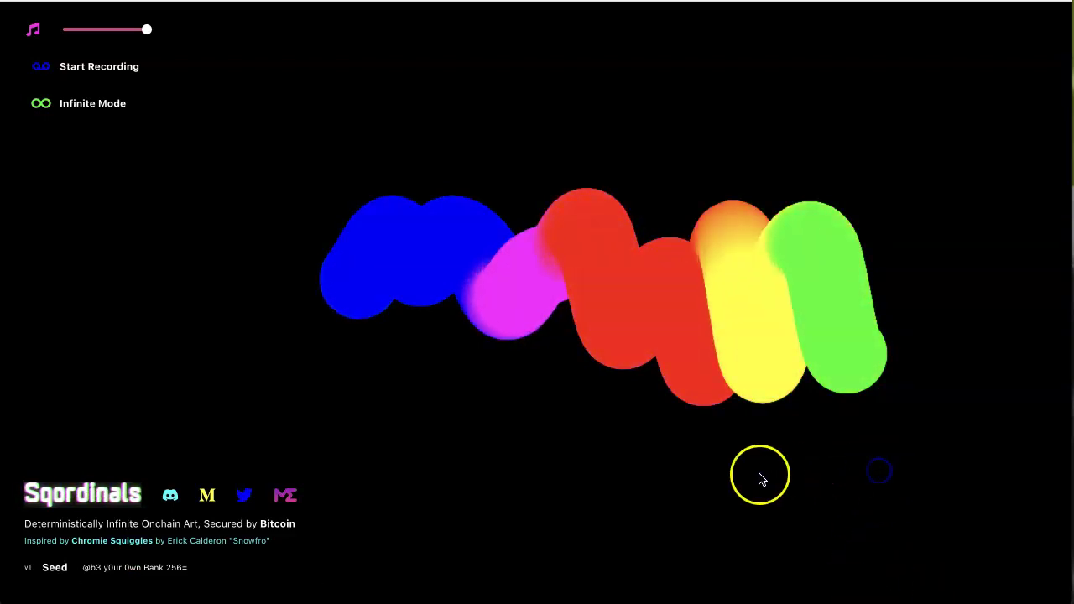
pyautogui.click(434, 355)
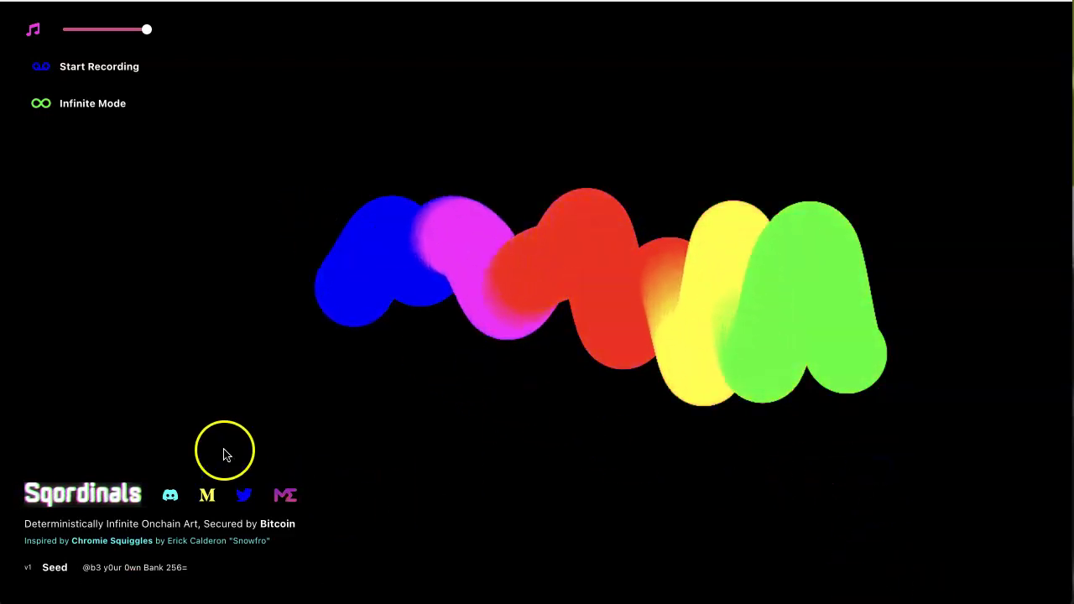